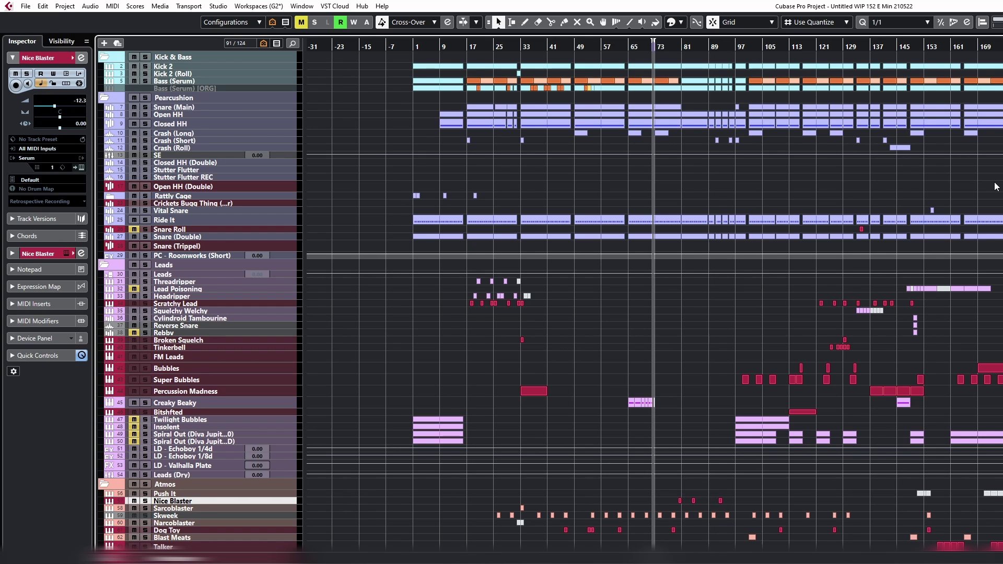
# - Move the SPAN Plus analyzer window around over the arrangement and close it
pyautogui.moveTo(1002, 105); pyautogui.dragTo(571, 141)
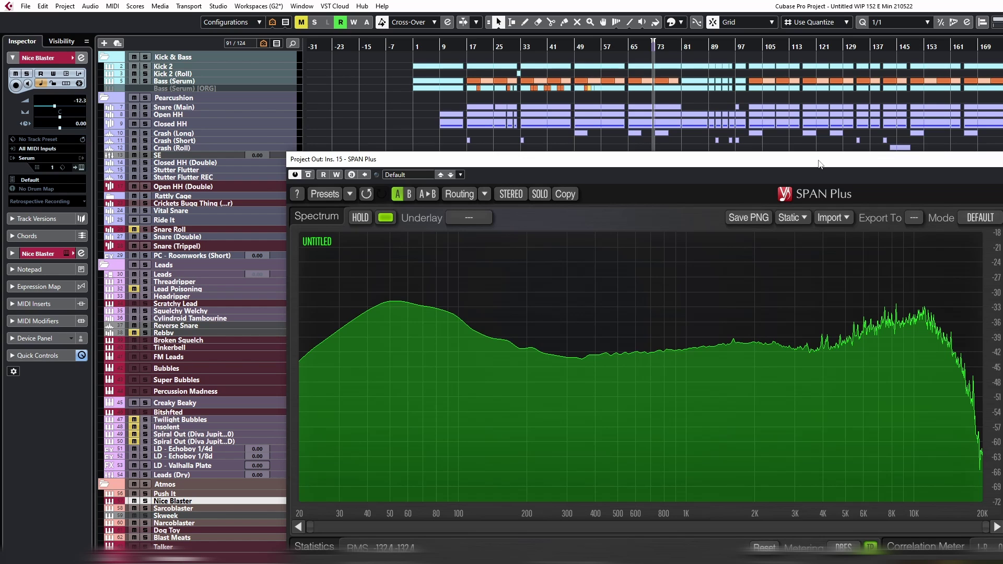
pyautogui.moveTo(819, 164); pyautogui.dragTo(1002, 206)
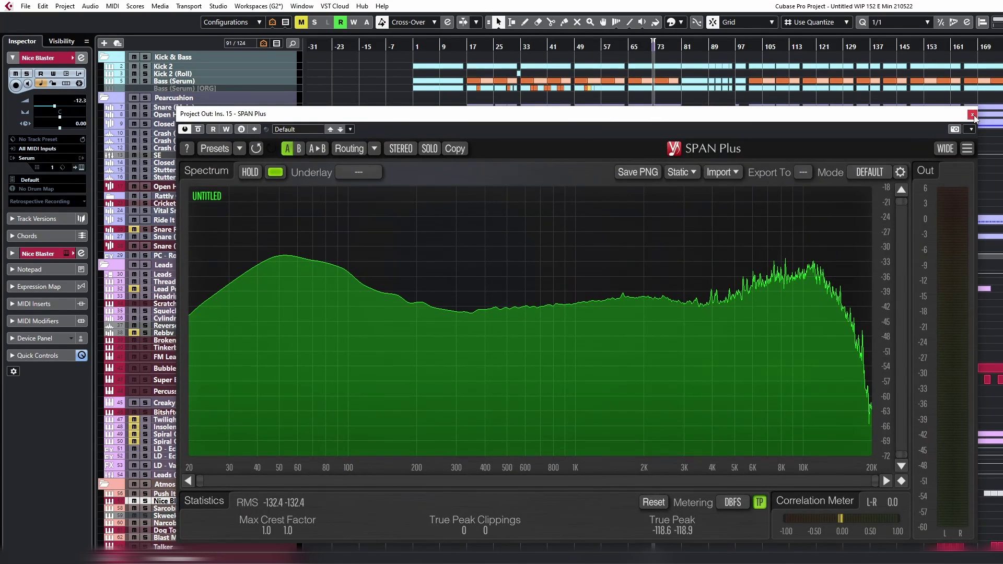
pyautogui.click(972, 114)
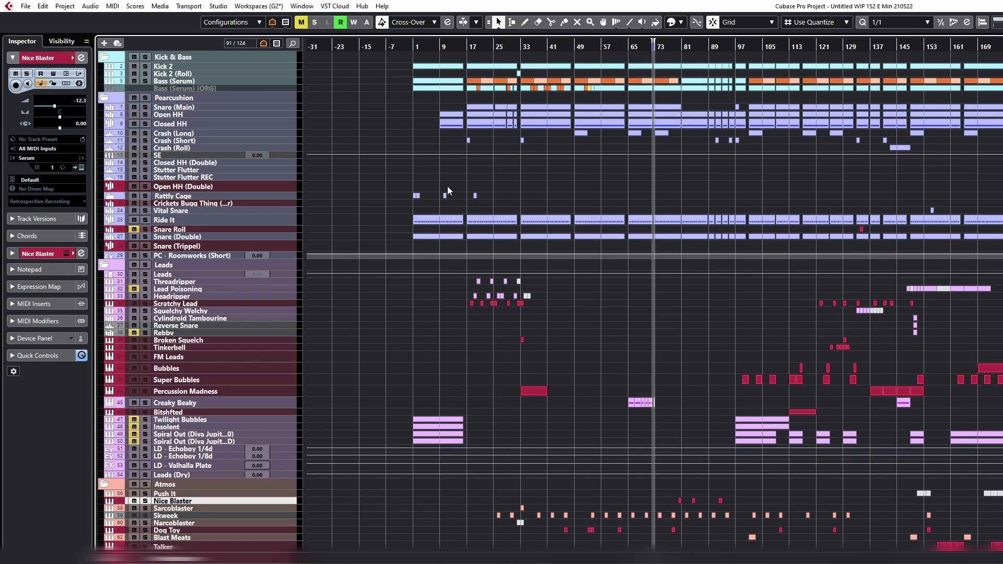
# - Show and hide the MixConsole, and bring up the SPAN Plus window briefly before closing it
pyautogui.hotkey('alt', '1')
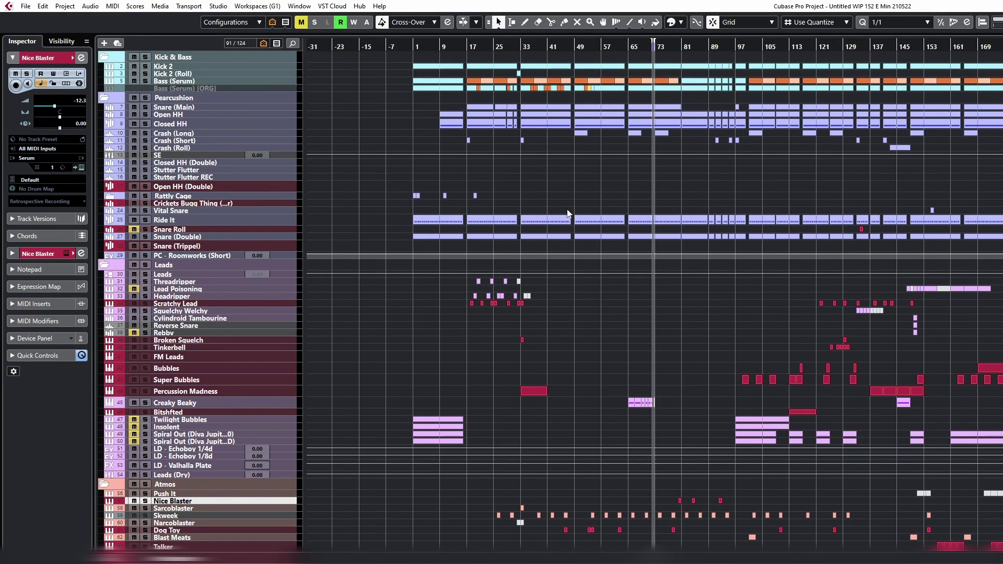
pyautogui.press('F3')
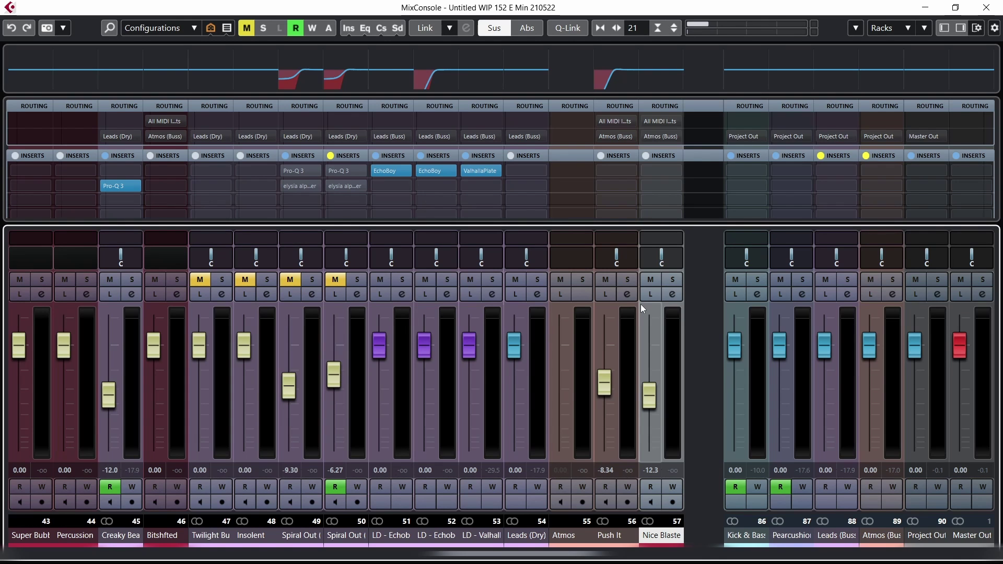
pyautogui.press('F3')
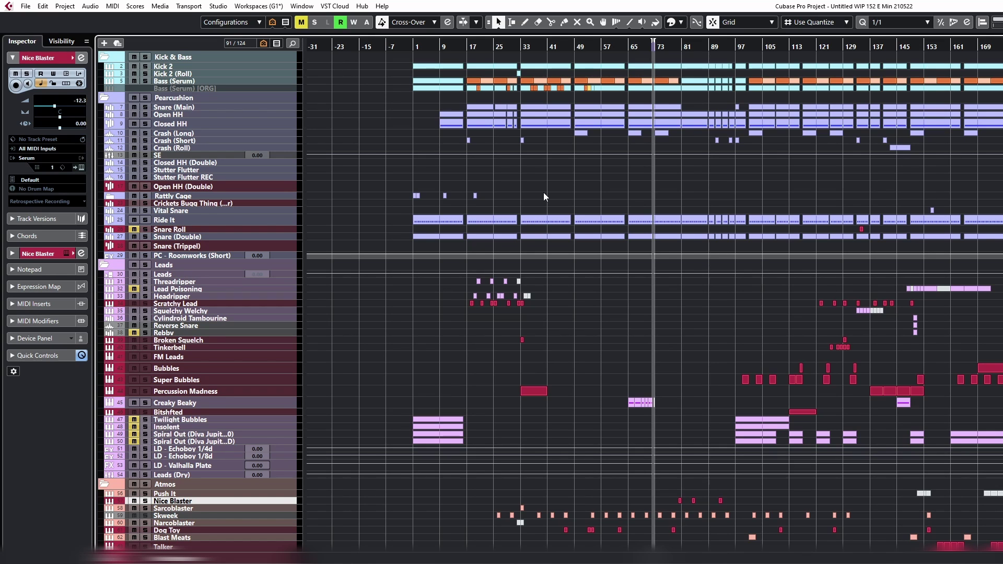
pyautogui.hotkey('alt', '2')
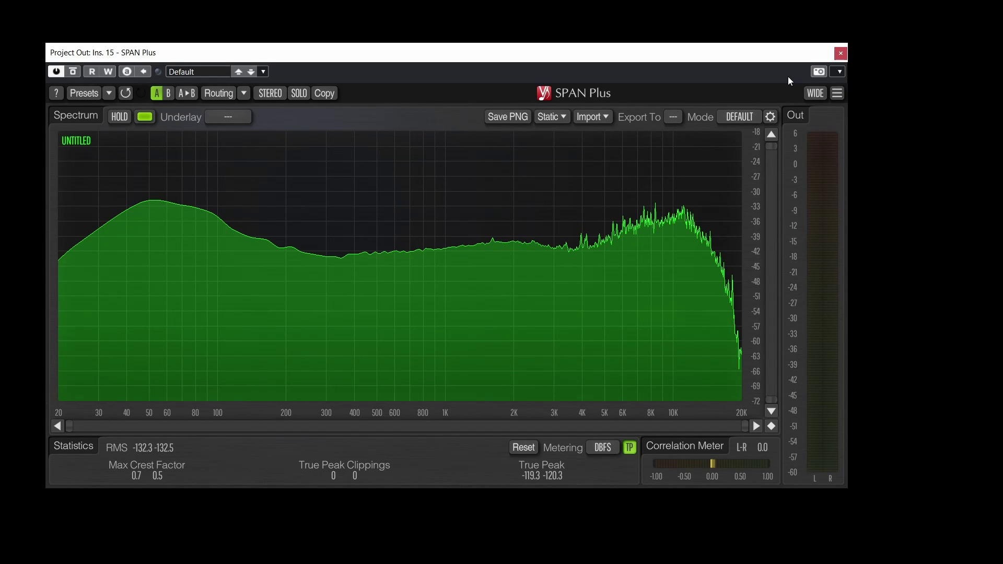
pyautogui.click(841, 54)
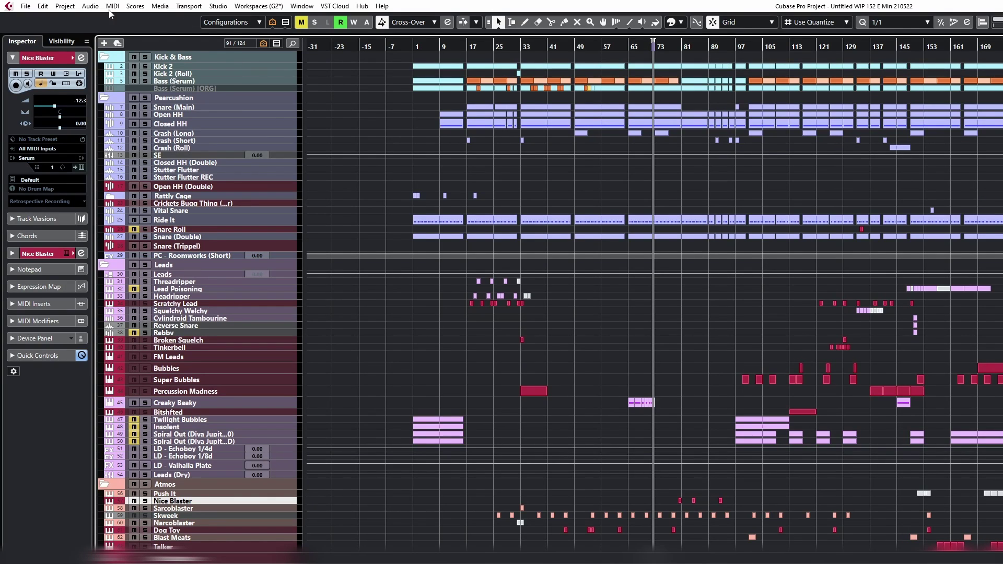
# - Open the Tonal Balance Control insert on Project Out from the MixConsole and place its window over the arrangement with the mixer hidden
pyautogui.press('F3')
pyautogui.doubleClick(818, 93)
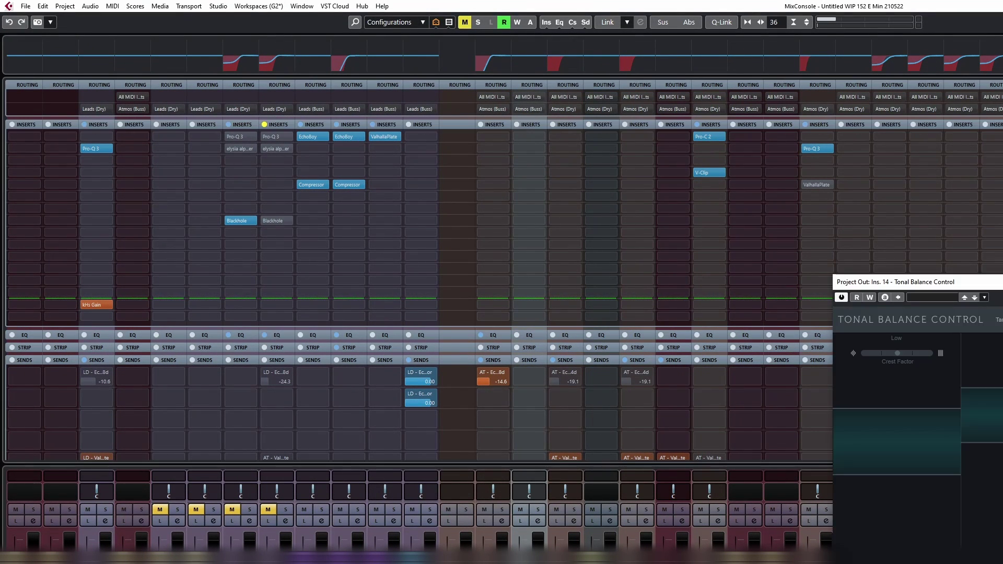
pyautogui.moveTo(1002, 283); pyautogui.dragTo(977, 334)
pyautogui.press('F3')
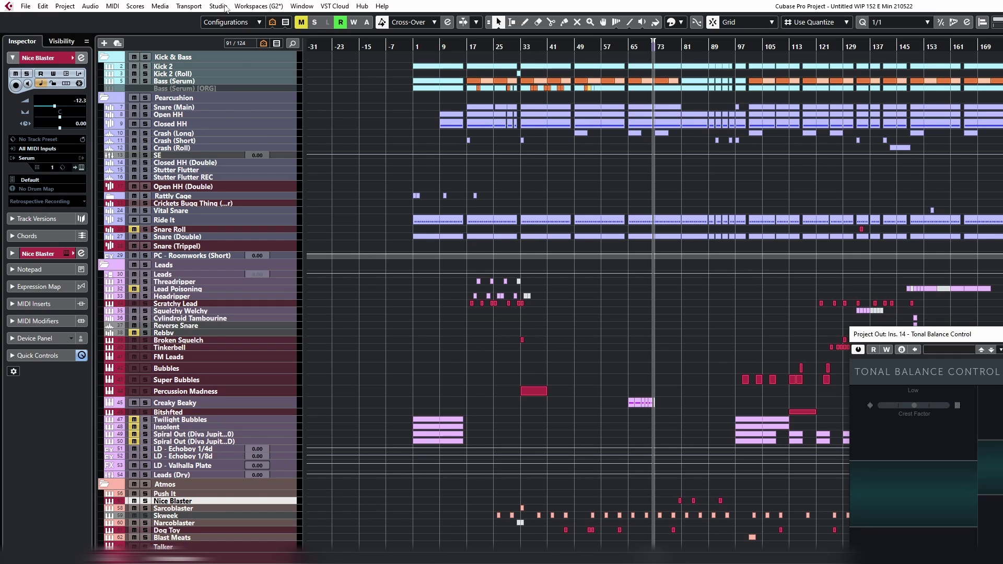
# - Add a global workspace named "Tonal Balance Control" that stores the current window layout
pyautogui.click(259, 6)
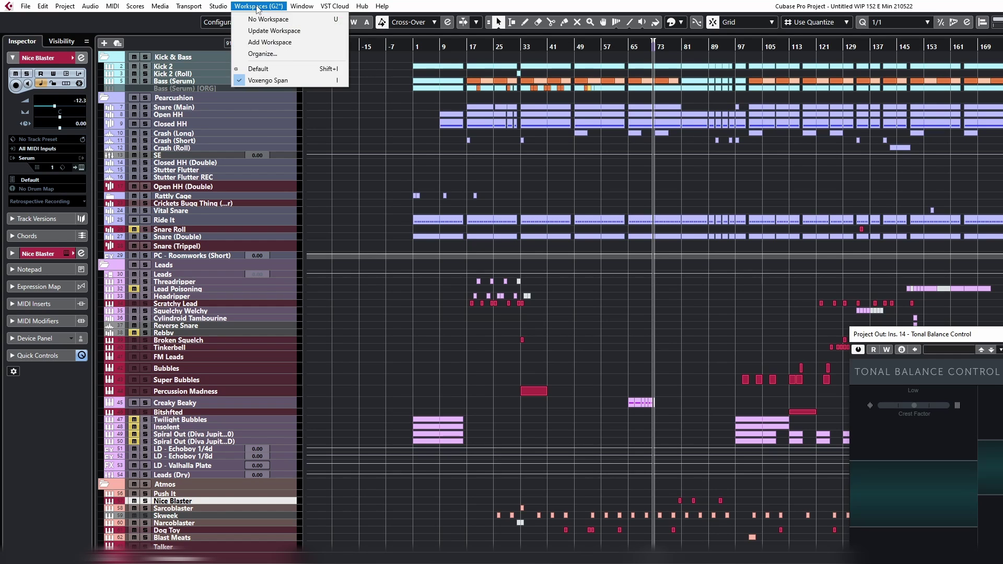
pyautogui.click(278, 43)
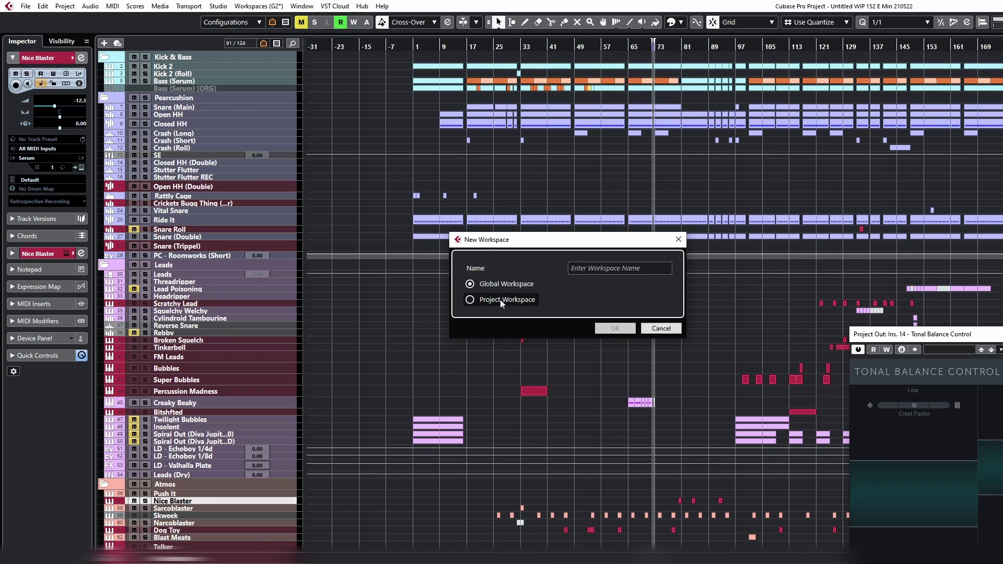
pyautogui.click(591, 268)
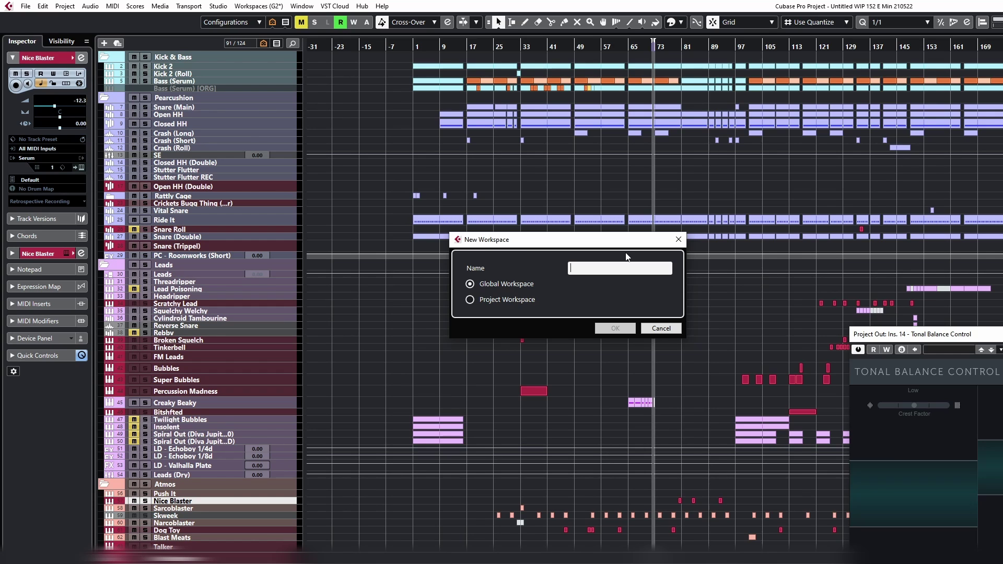
pyautogui.write('Tonal ')
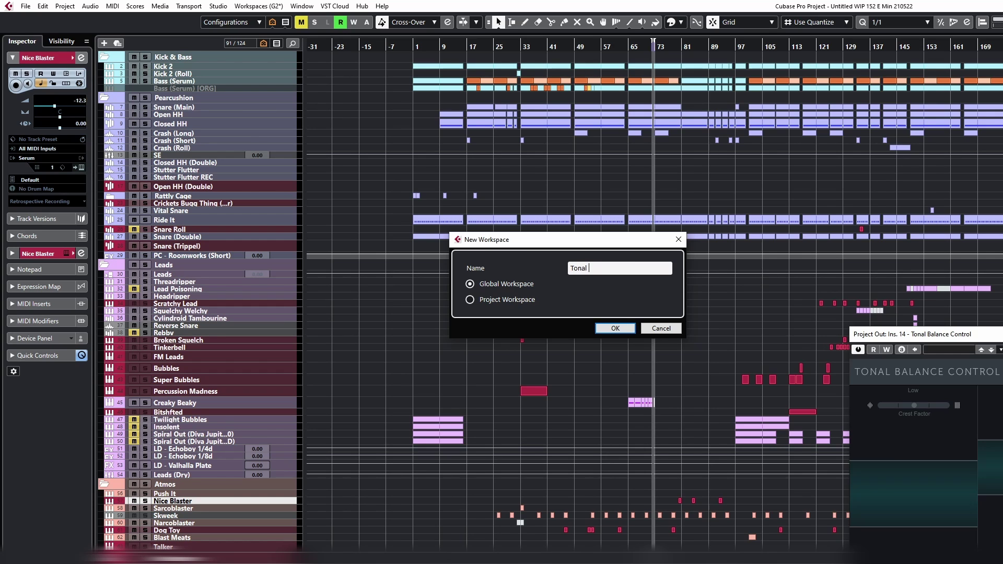
pyautogui.write('Balance')
pyautogui.write('Cot')
pyautogui.write('trol')
pyautogui.press('Return')
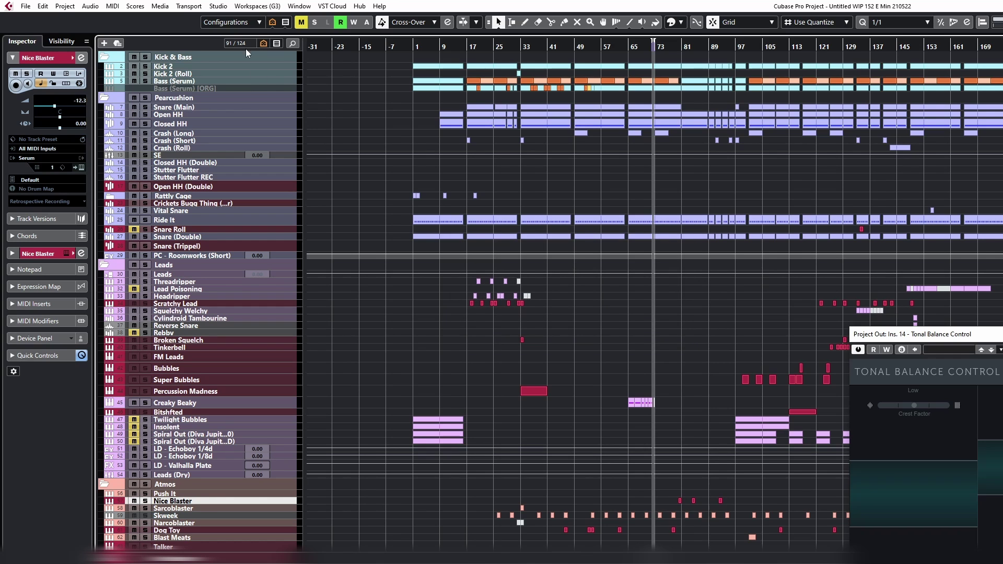
# - Check the Tonal Balance Control entry and its shortcut in the list of workspaces
pyautogui.click(257, 7)
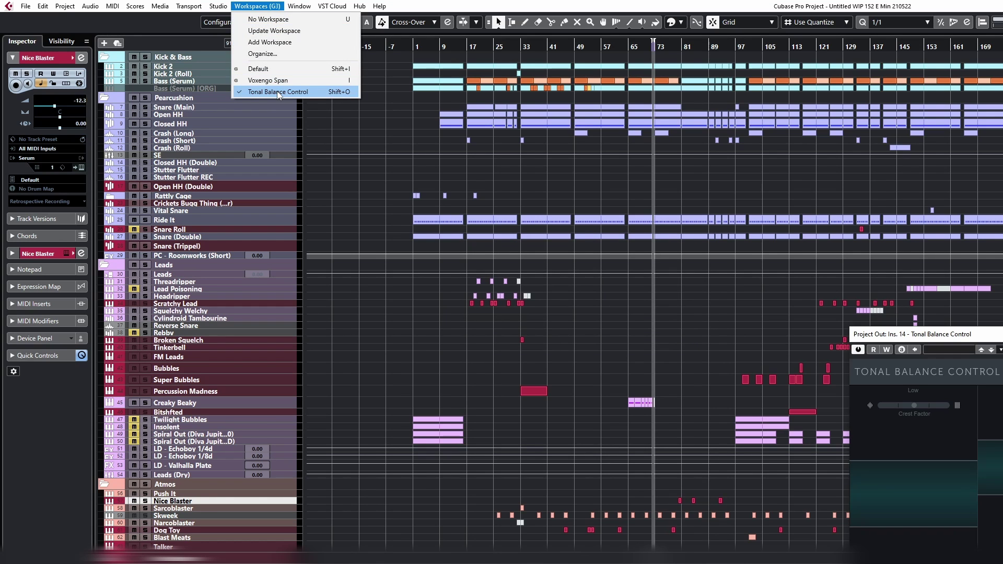
pyautogui.moveTo(89, 7)
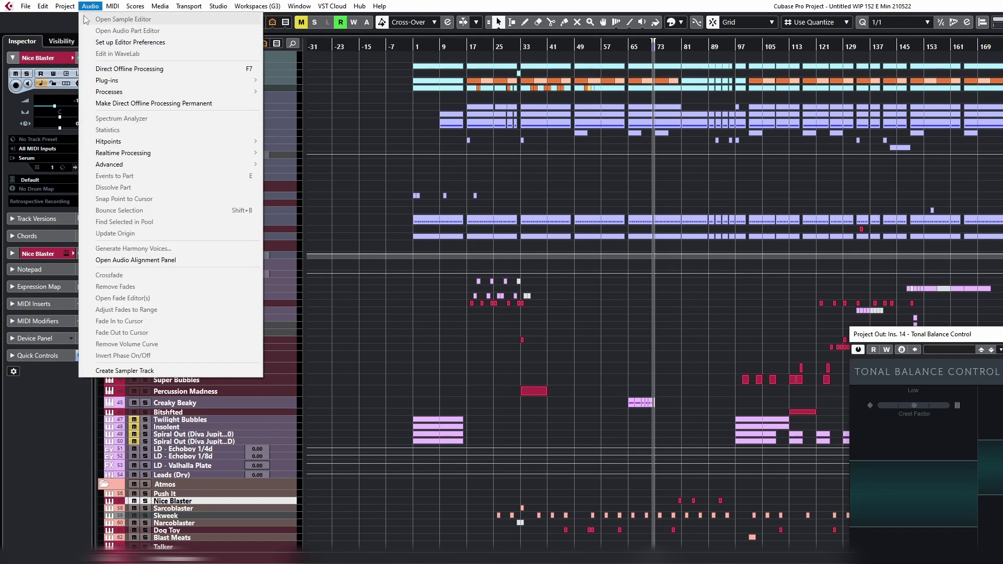
pyautogui.click(192, 381)
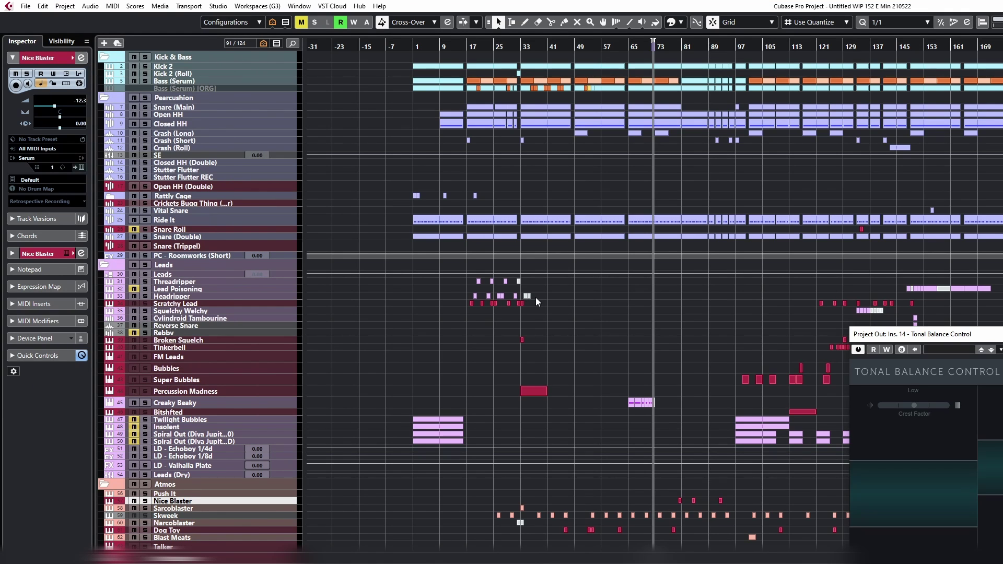
# - Find Workspace 3 under Workspaces in the Key Commands, enter Shift+O as its shortcut, and close the dialog
pyautogui.hotkey('ctrl', 'k')
pyautogui.scroll(-6, 561, 260)
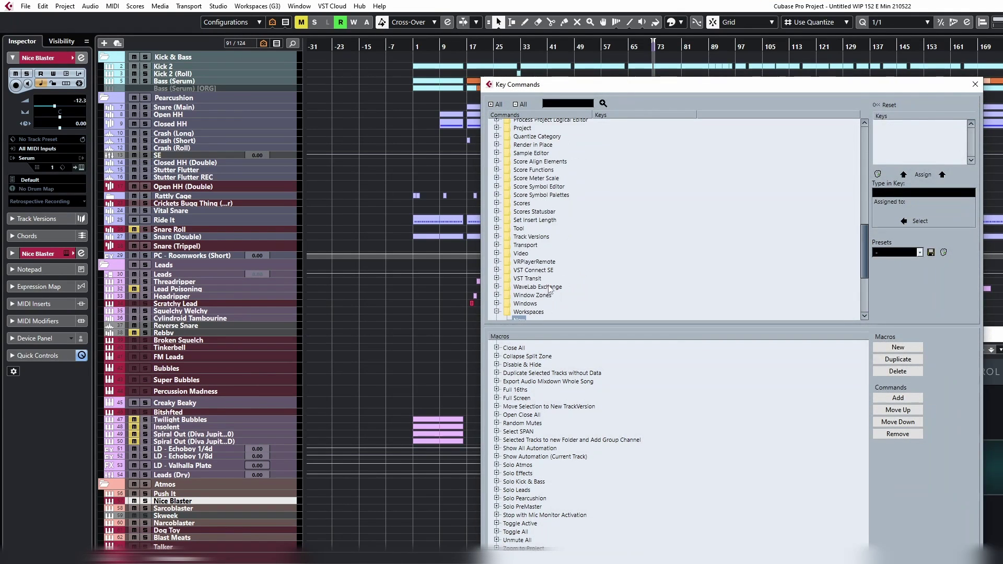
pyautogui.scroll(-4, 549, 292)
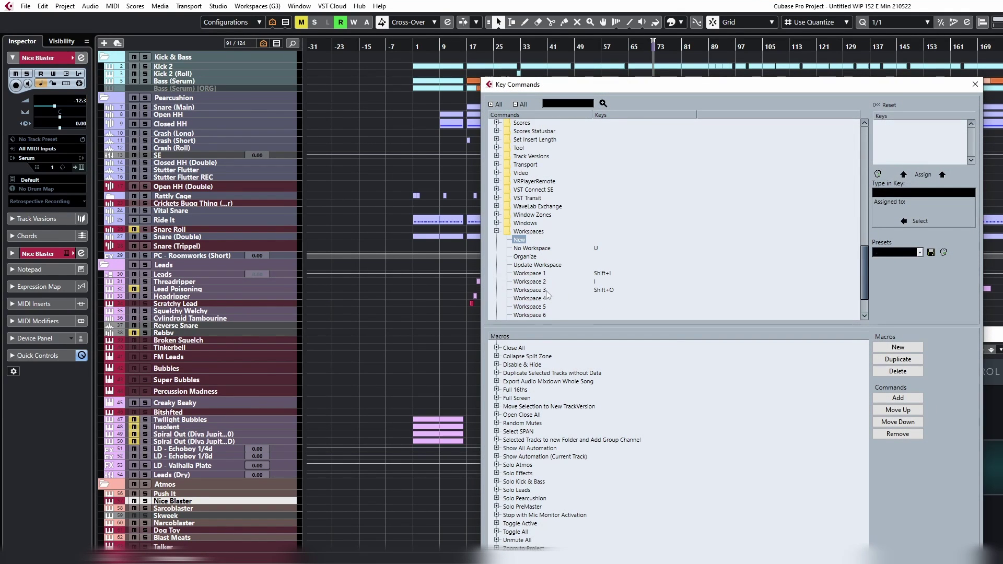
pyautogui.click(546, 290)
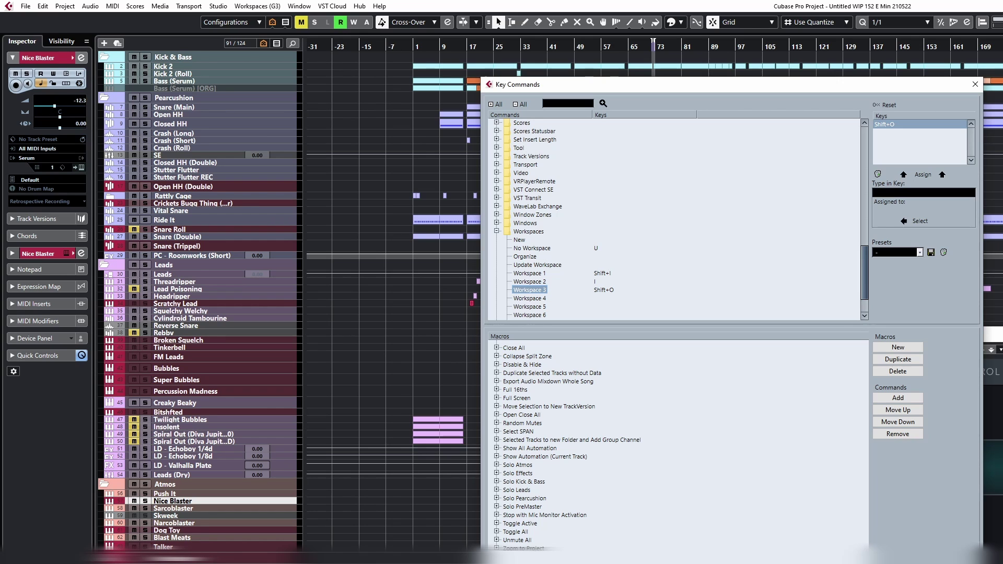
pyautogui.click(918, 192)
pyautogui.hotkey('shift', 'o')
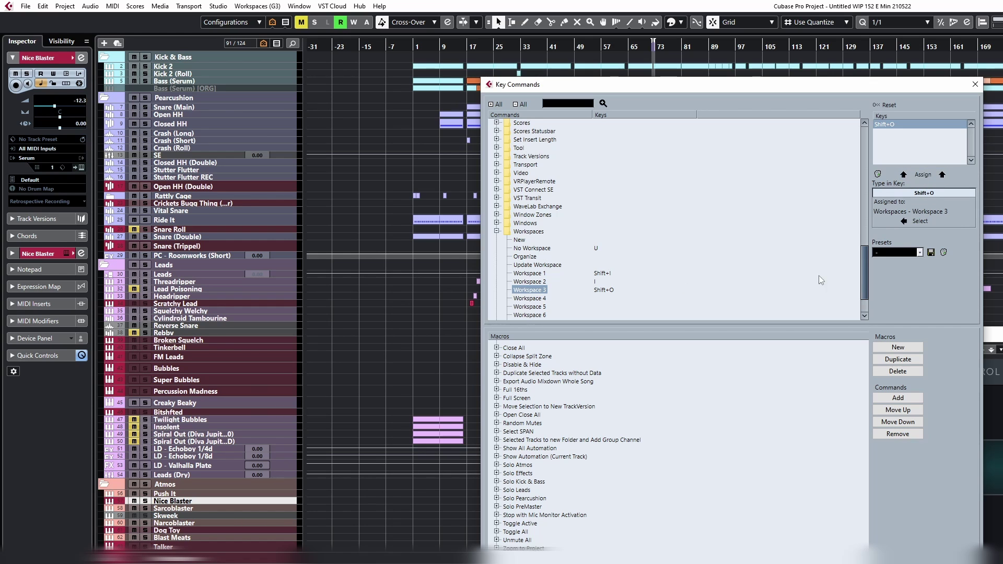
pyautogui.press('Return')
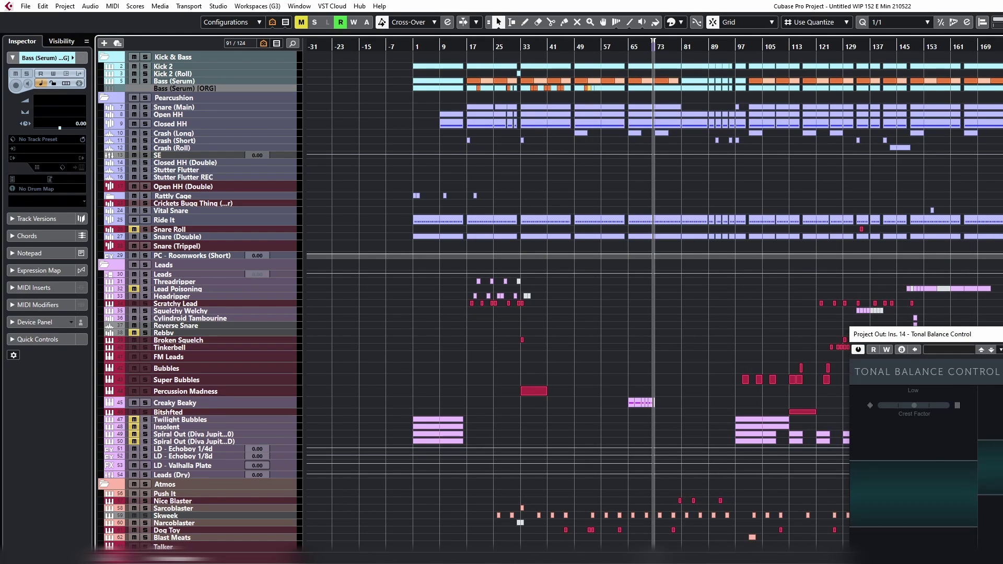
# - Close the Tonal Balance Control window and view the MixConsole briefly with the Rebbv track selected
pyautogui.hotkey('ctrl', 'w')
pyautogui.click(220, 334)
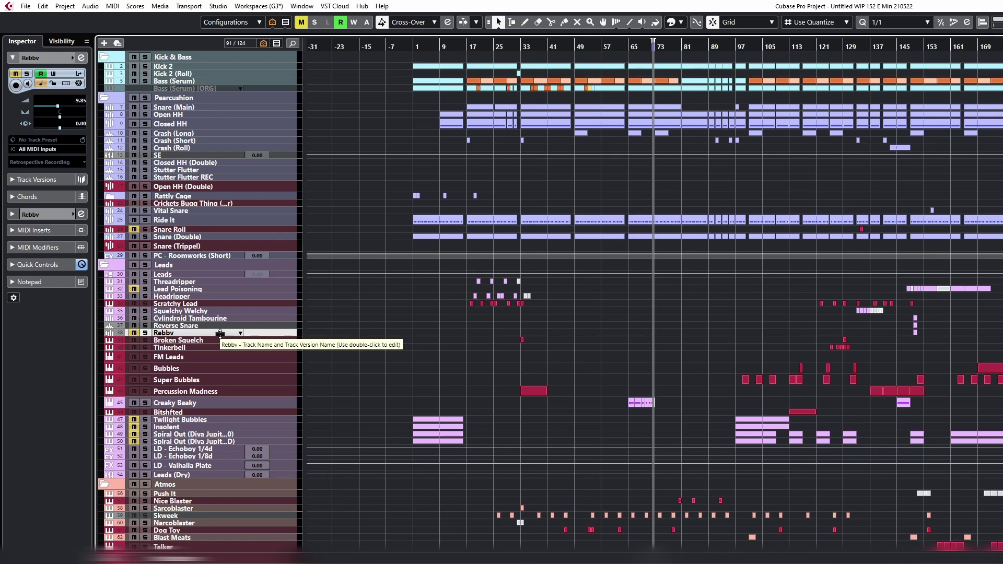
pyautogui.press('F3')
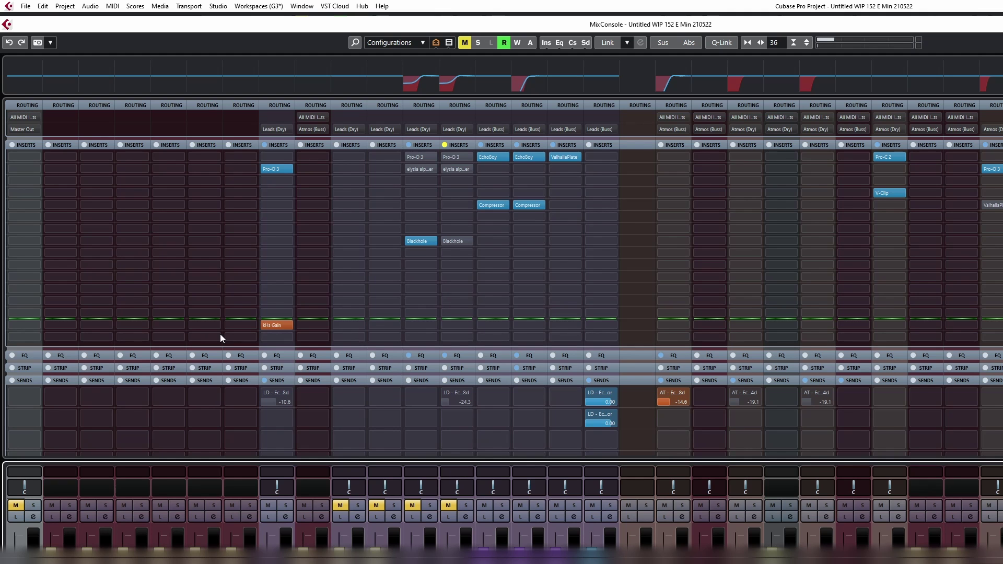
pyautogui.press('F3')
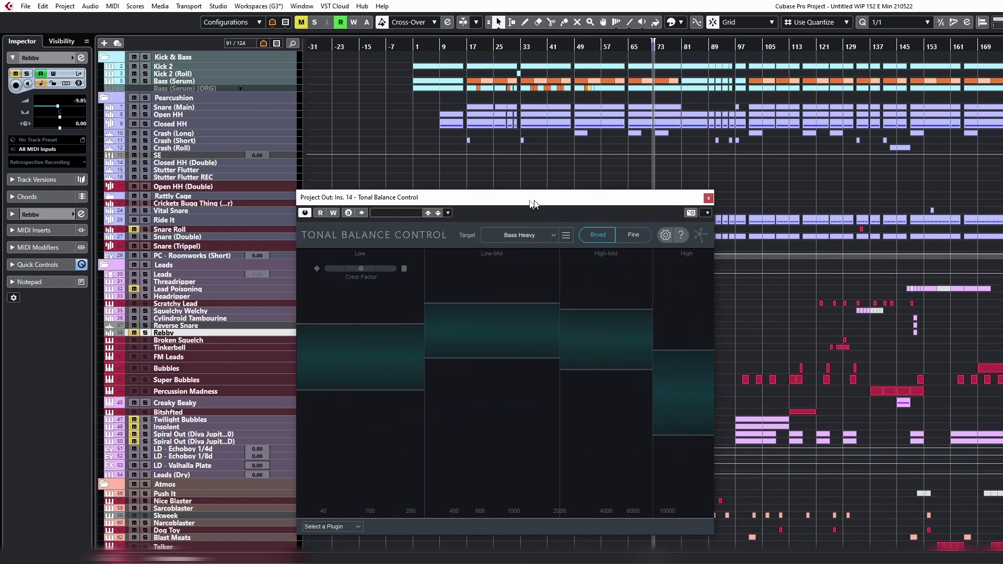
# - Move the recalled Tonal Balance Control window to several places over the arrangement and close it
pyautogui.moveTo(494, 202); pyautogui.dragTo(452, 199)
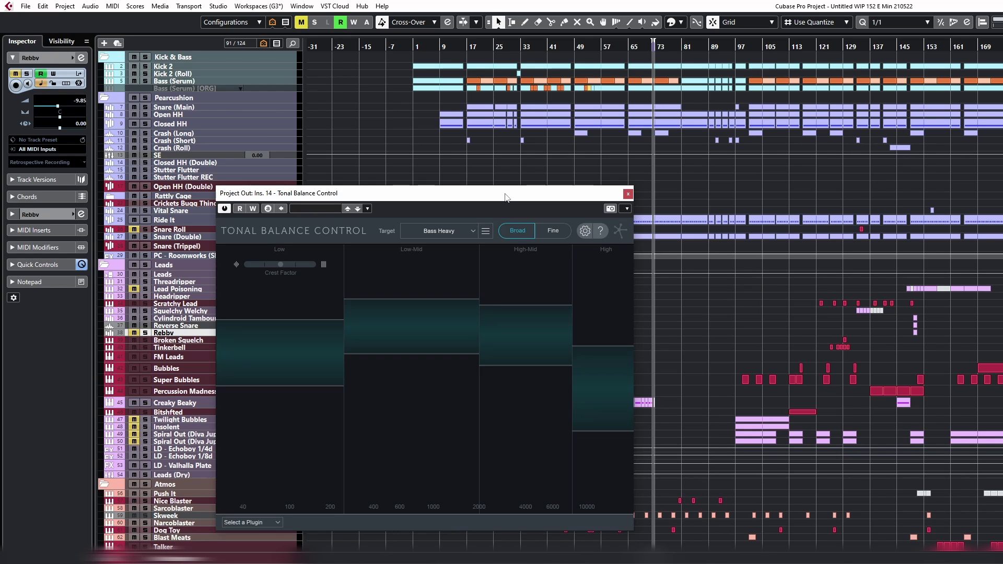
pyautogui.moveTo(499, 197); pyautogui.dragTo(406, 130)
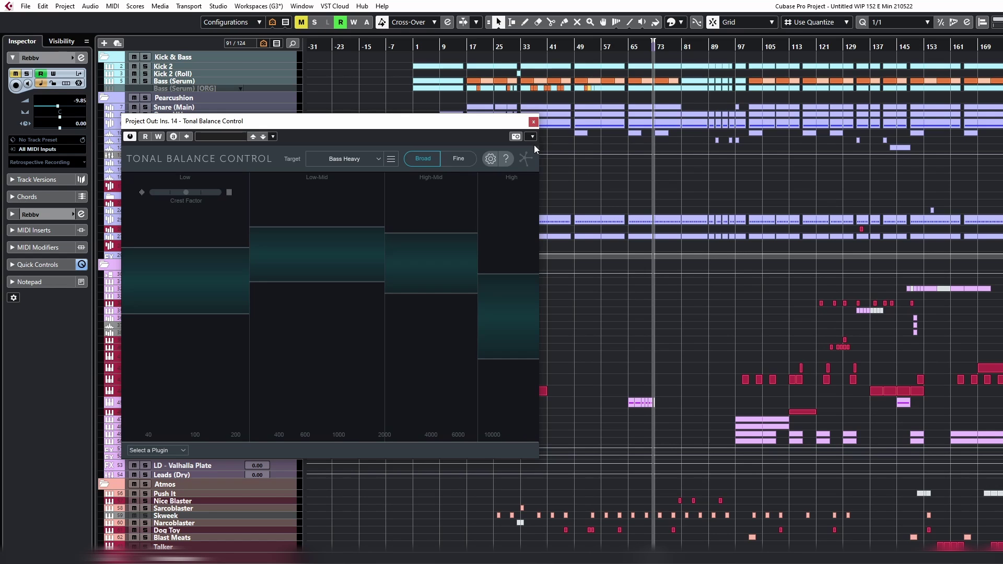
pyautogui.moveTo(529, 121); pyautogui.dragTo(892, 216)
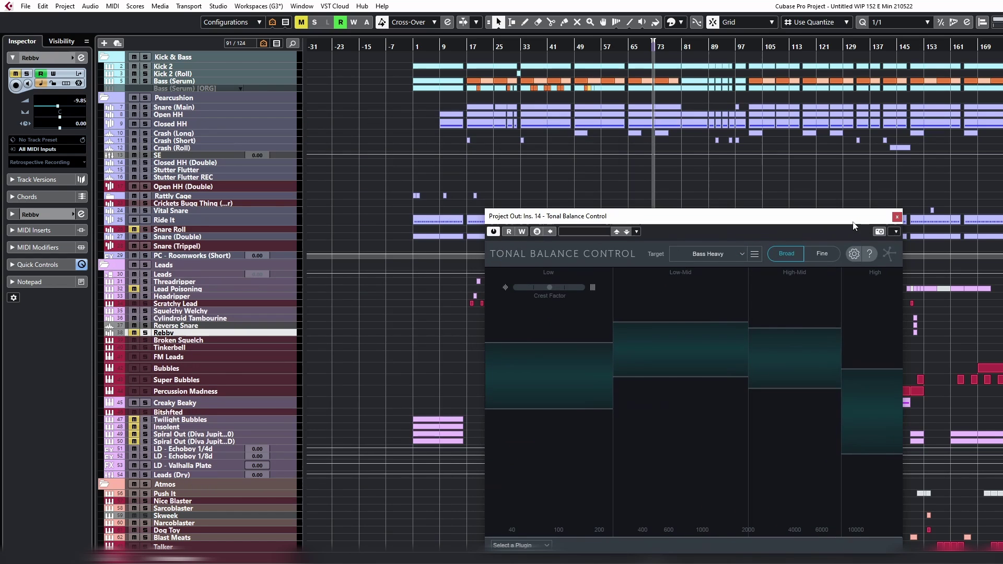
pyautogui.click(897, 217)
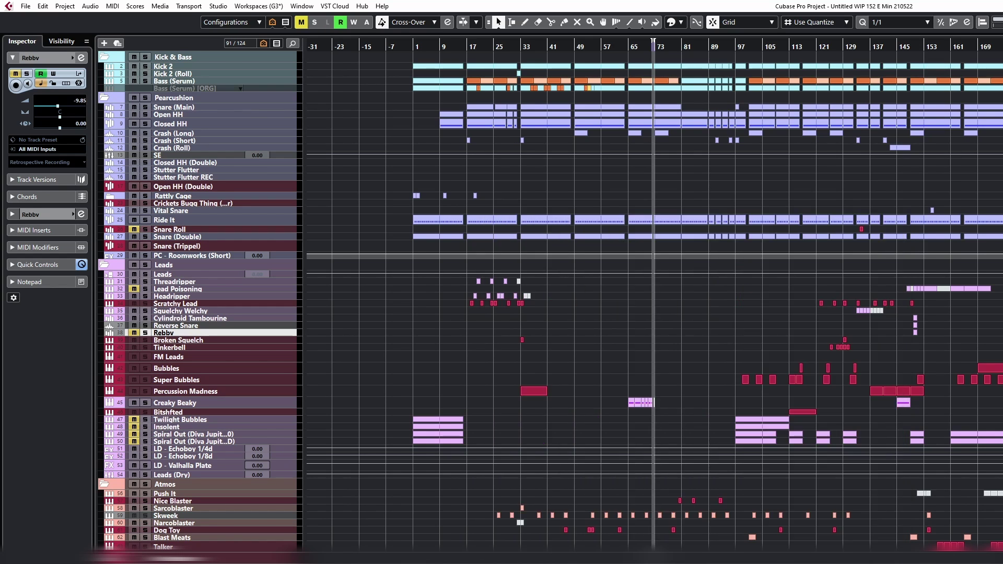